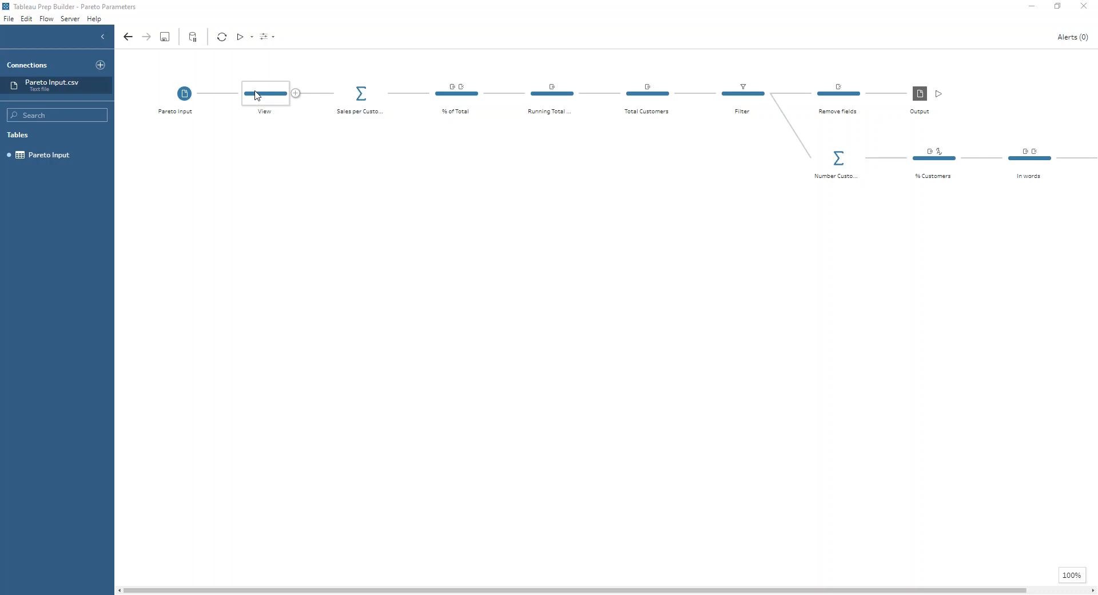
- Review the input fields in the View step and the grouping and sum of sales in the Sales per Customer aggregation
{"action": "left_click", "coordinate": [256, 95]}
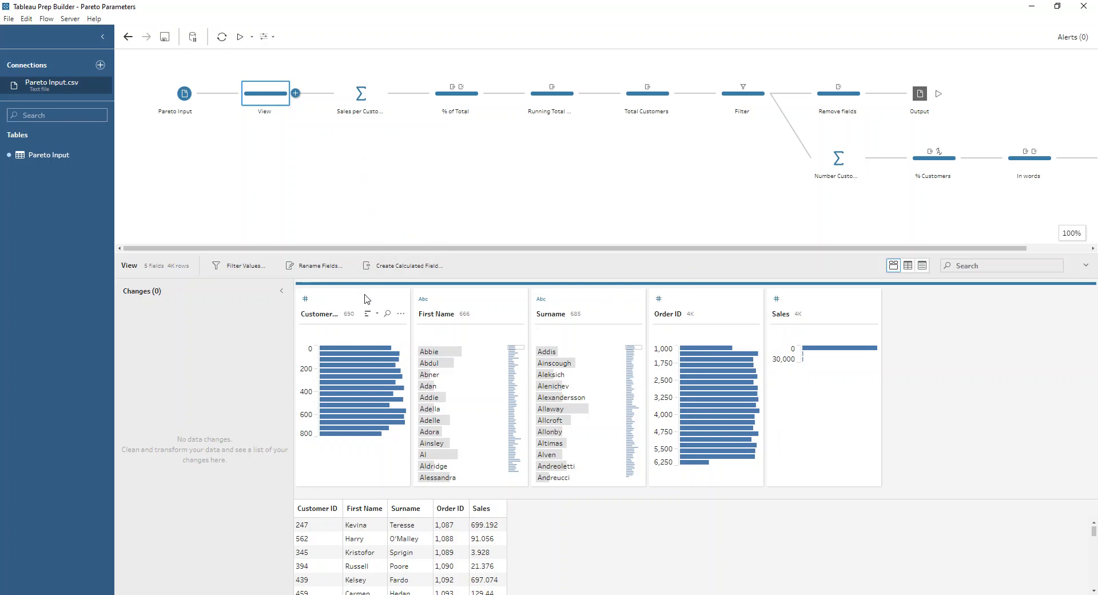
{"action": "left_click", "coordinate": [365, 96]}
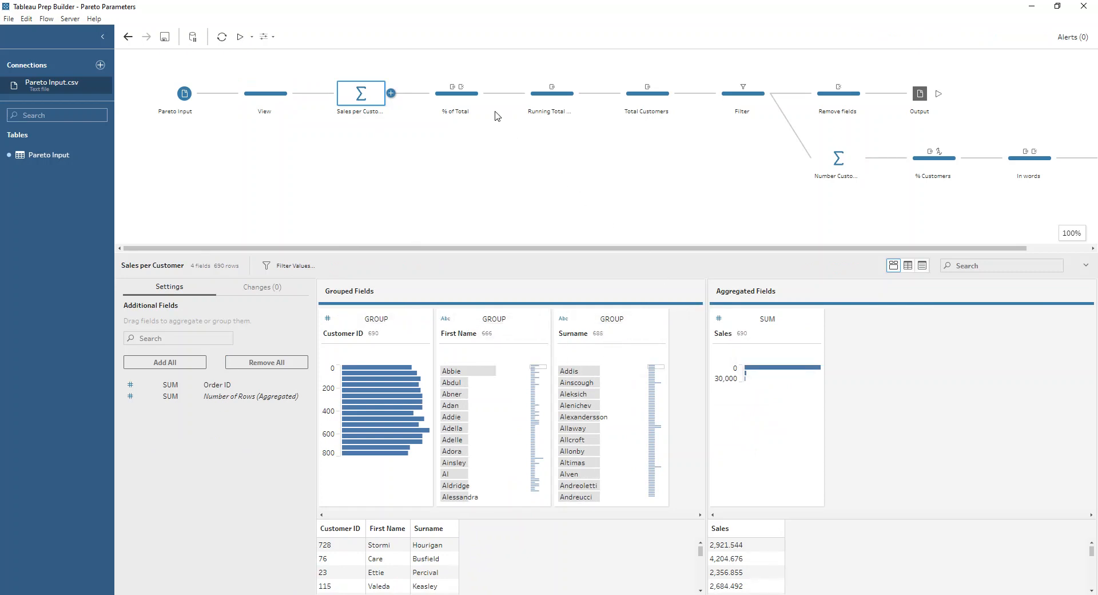
- Inspect the Total Sales FIXED LOD and the % of Total calculated field in the % of Total step
{"action": "left_click", "coordinate": [471, 103]}
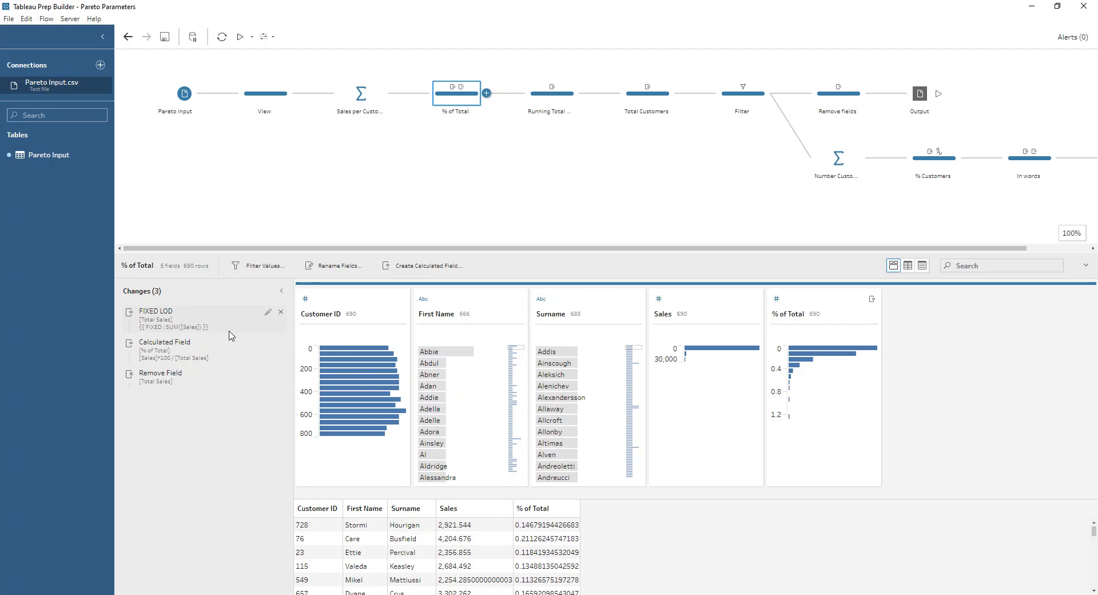
{"action": "left_click", "coordinate": [268, 313]}
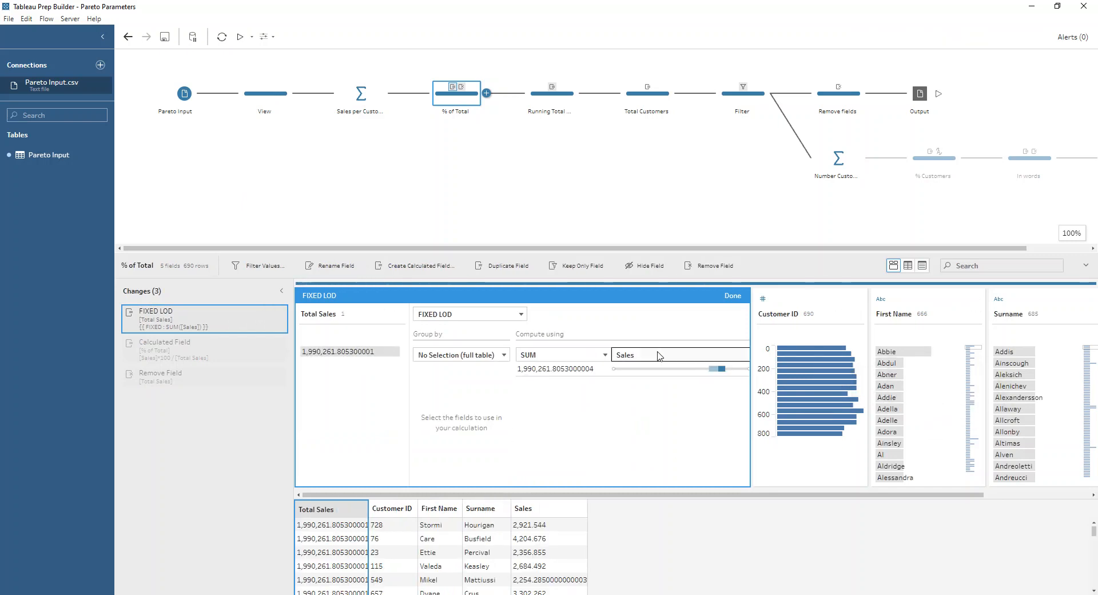
{"action": "left_click_drag", "start_coordinate": [733, 495], "coordinate": [863, 496]}
{"action": "left_click", "coordinate": [1086, 313]}
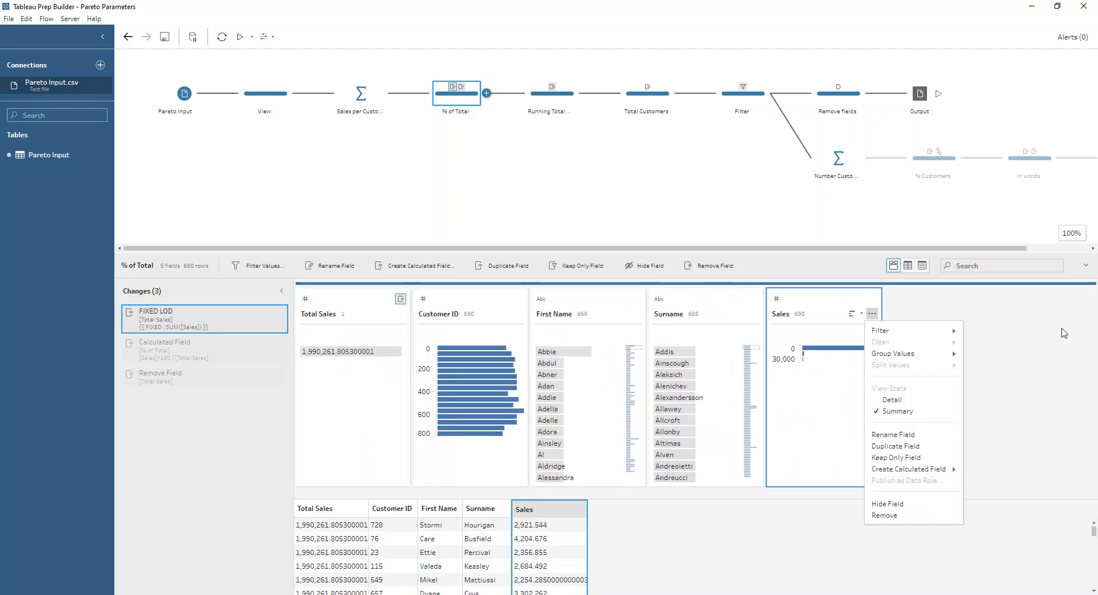
{"action": "mouse_move", "coordinate": [952, 468]}
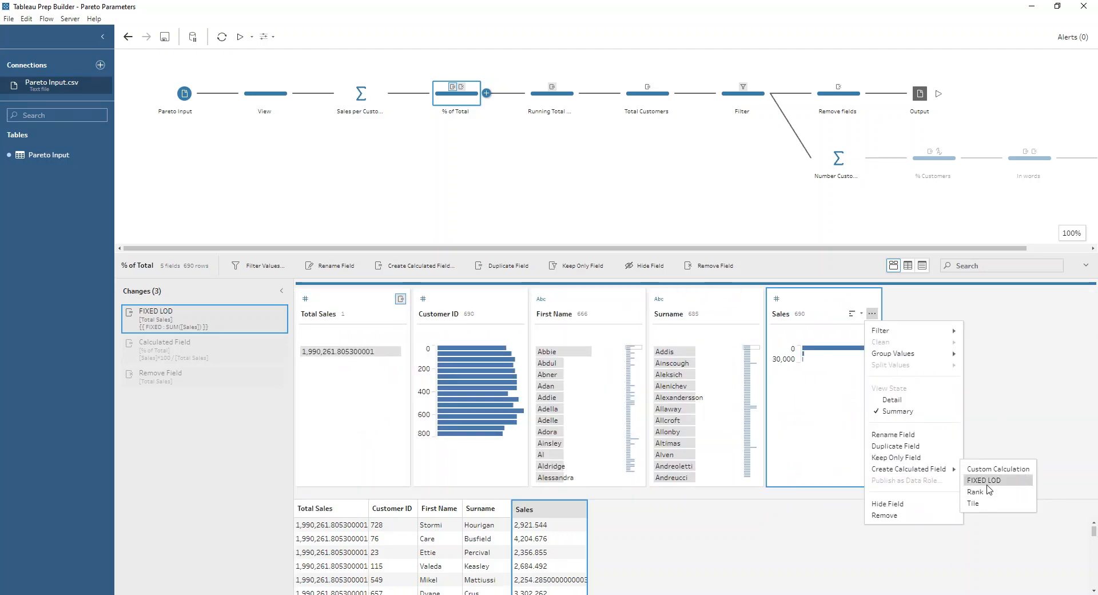
{"action": "left_click", "coordinate": [267, 313]}
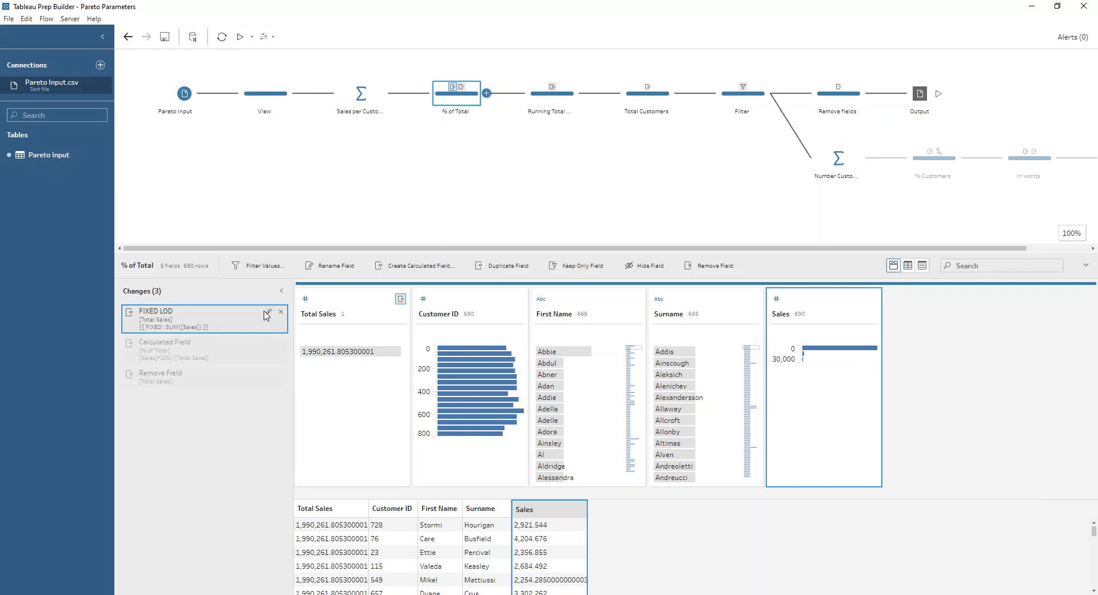
{"action": "left_click", "coordinate": [267, 312]}
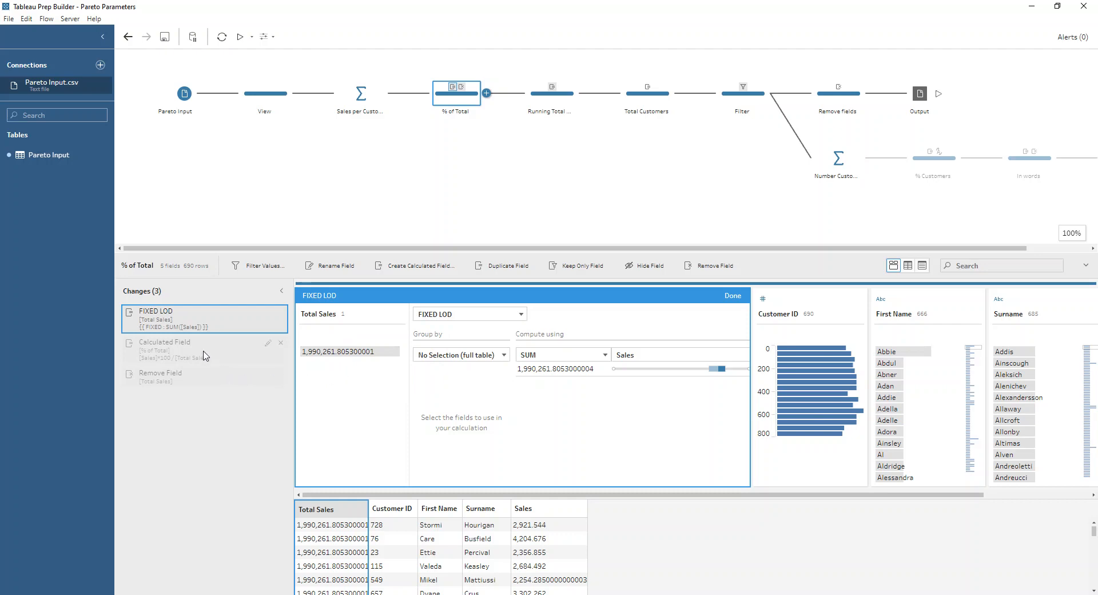
{"action": "left_click", "coordinate": [267, 344]}
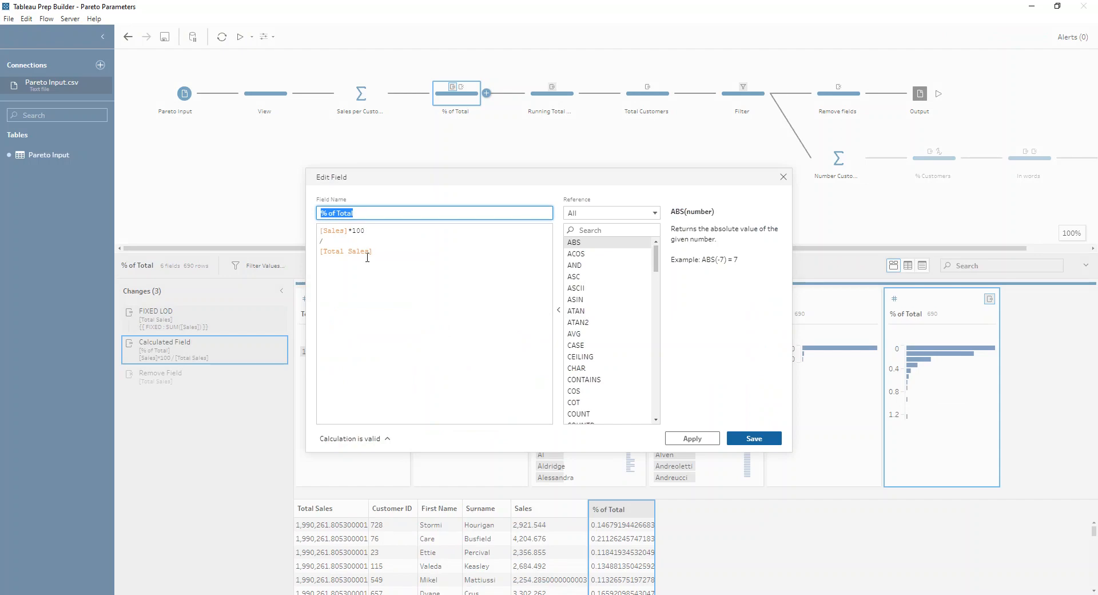
{"action": "left_click", "coordinate": [743, 438]}
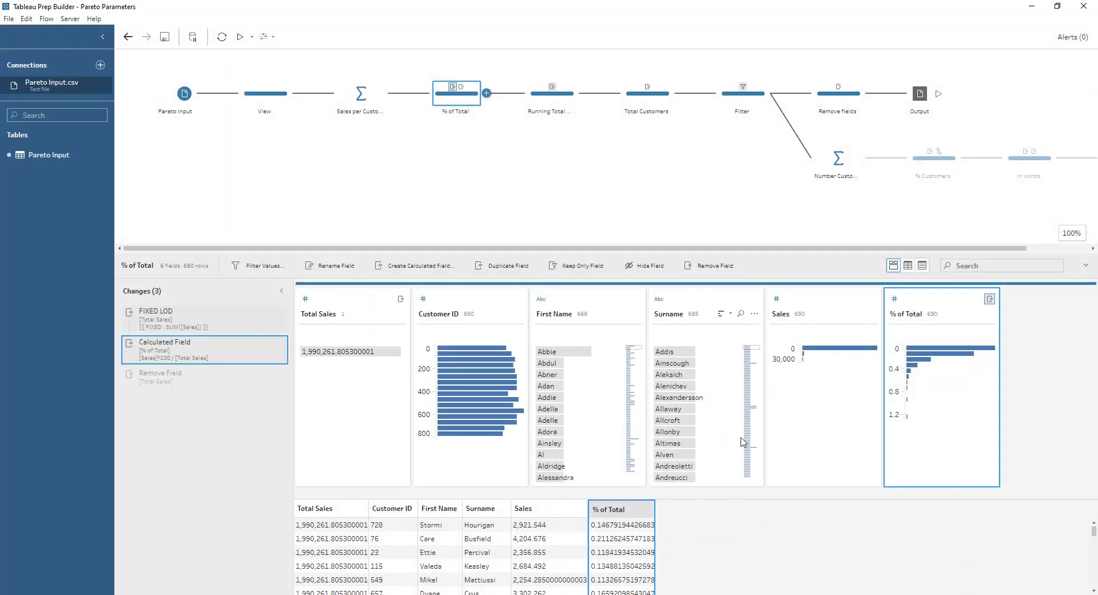
- Inspect the formula of the first Running % Total Sales calculated field in the Running Total Sales step
{"action": "left_click", "coordinate": [543, 105]}
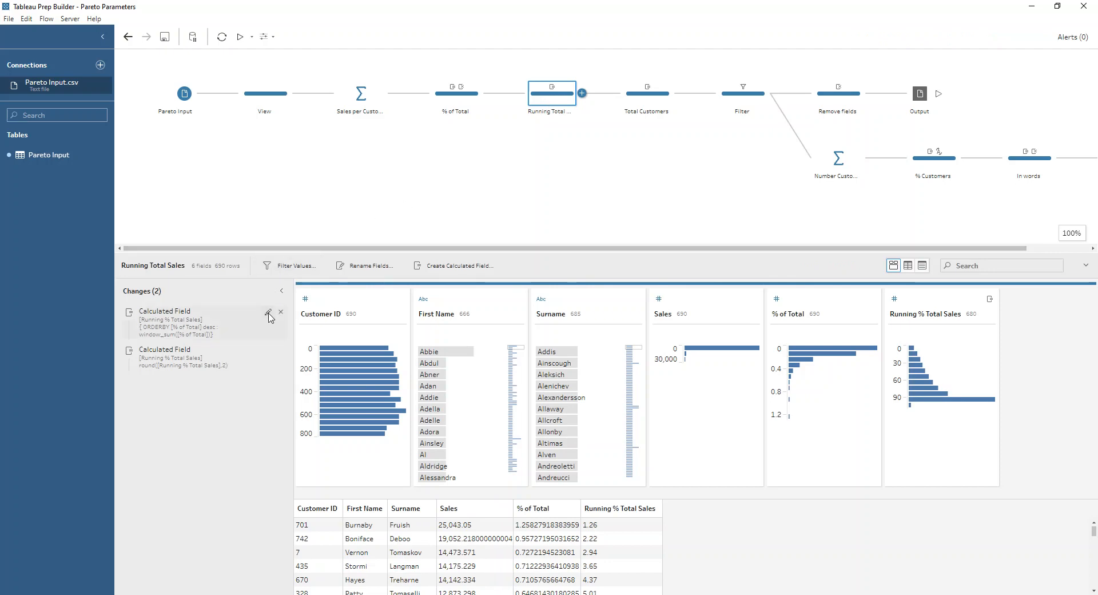
{"action": "left_click", "coordinate": [268, 313]}
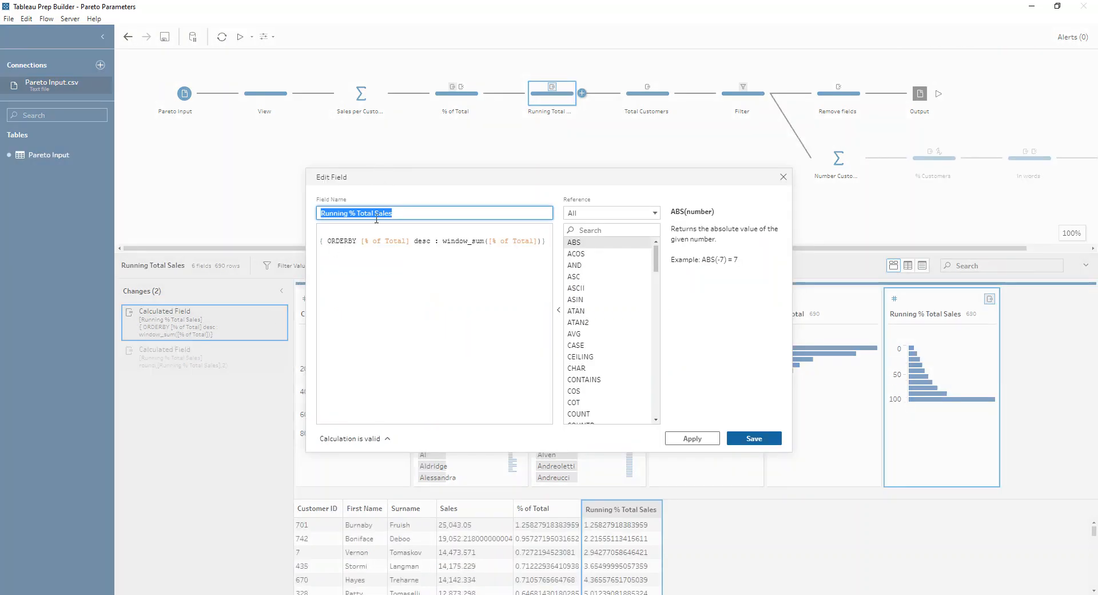
{"action": "left_click", "coordinate": [409, 228]}
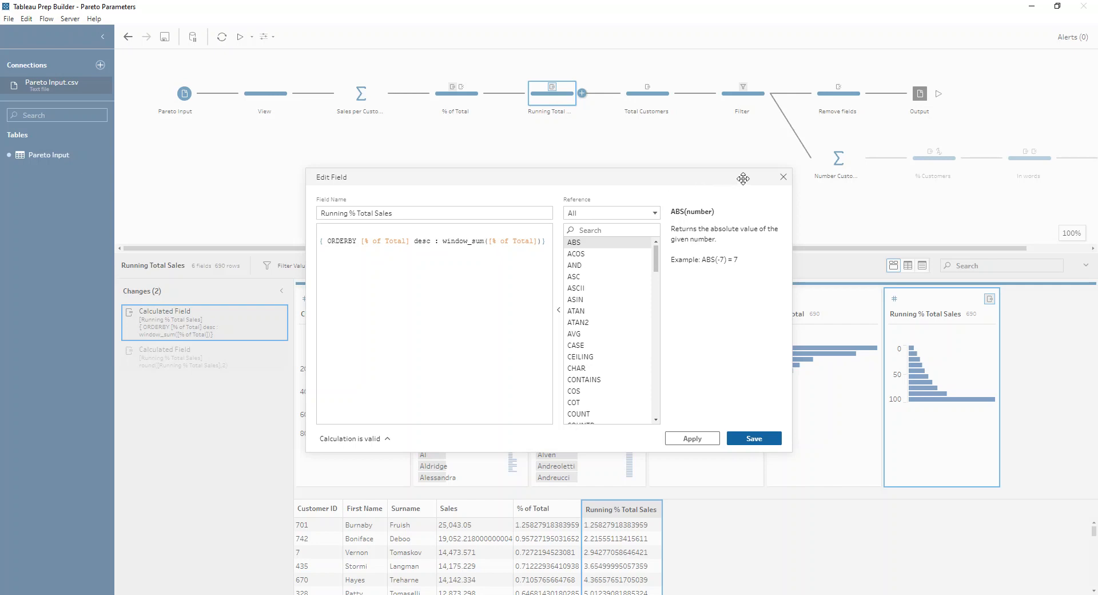
{"action": "left_click", "coordinate": [783, 177]}
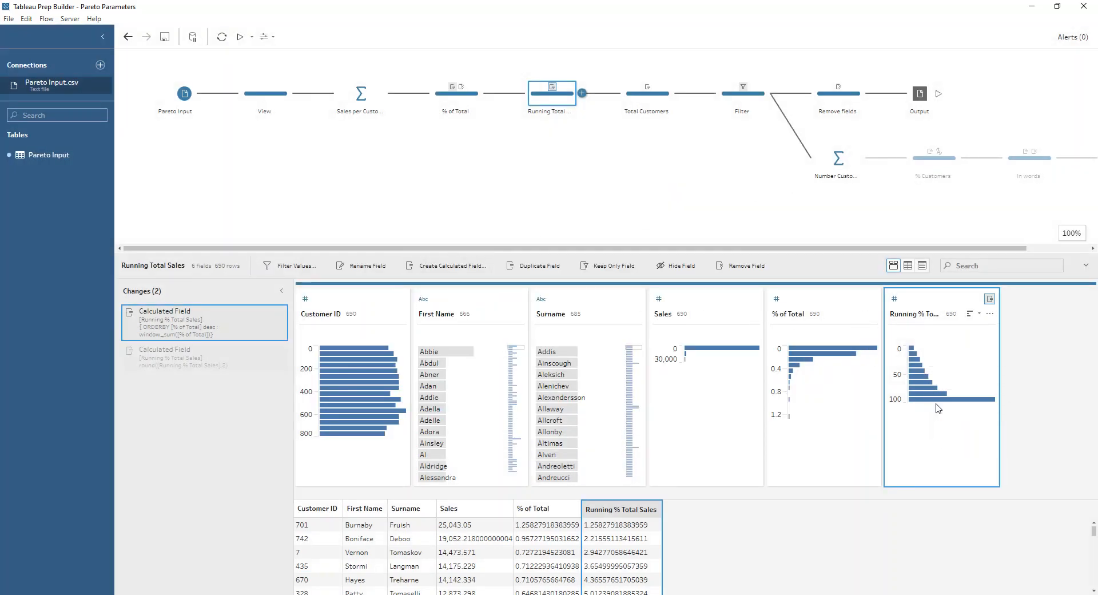
- Inspect the FIXED LOD settings behind the Total Customers field in the Total Customers step
{"action": "left_click", "coordinate": [634, 100]}
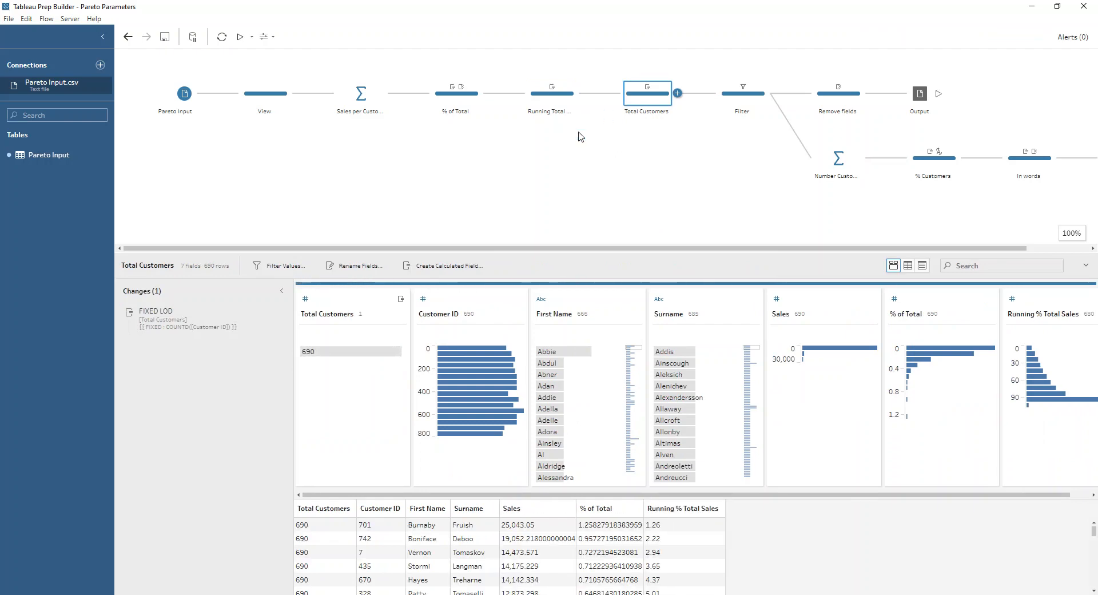
{"action": "left_click", "coordinate": [267, 313]}
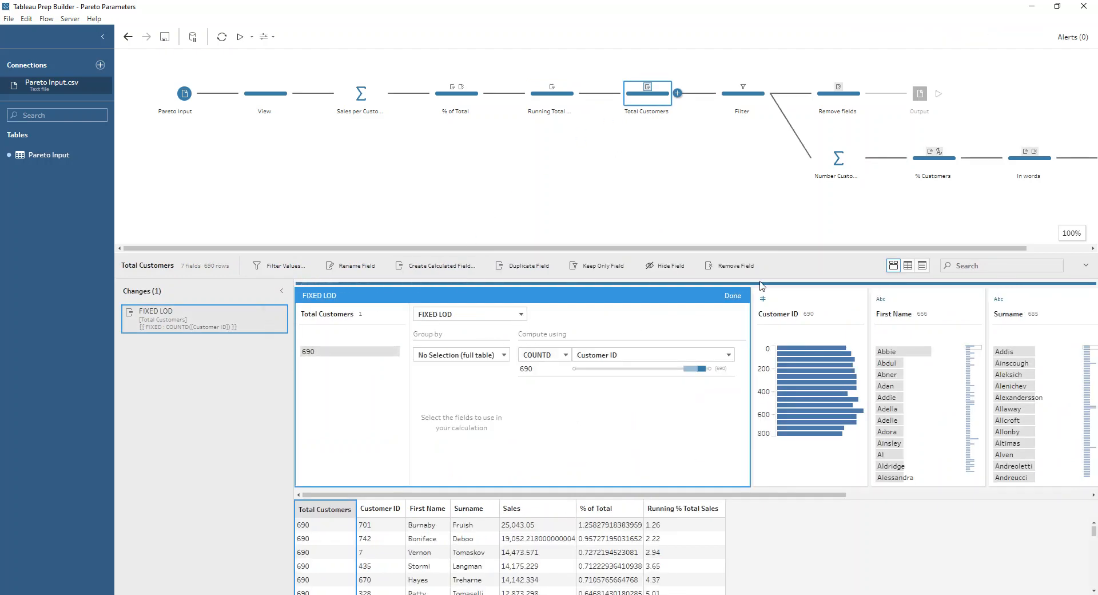
{"action": "left_click", "coordinate": [732, 296]}
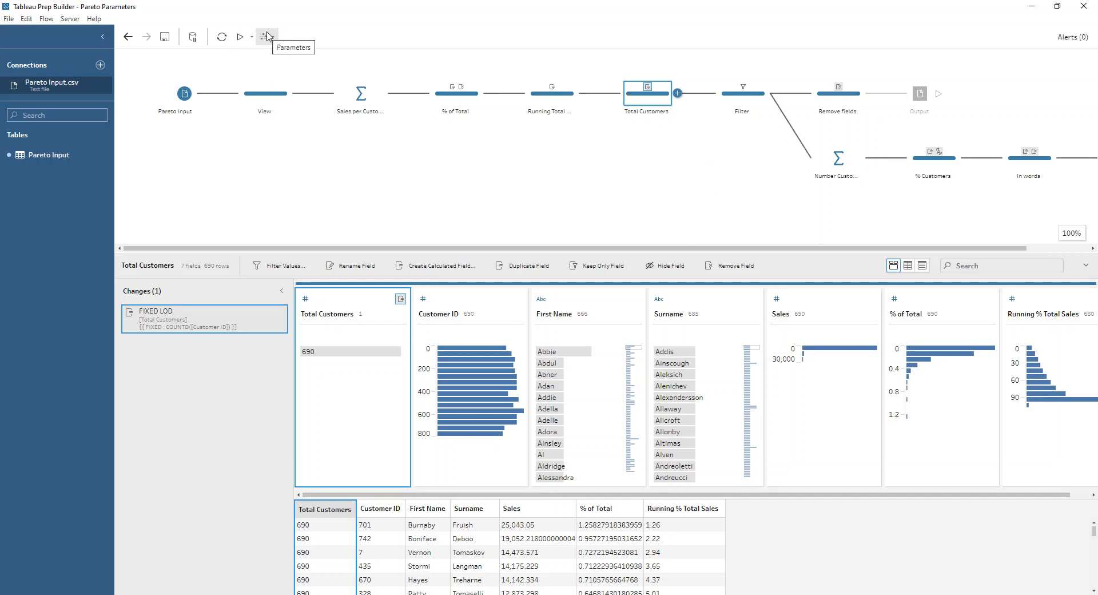
- Examine the Sales Percent parameter and the data type options for creating a new parameter, without creating one
{"action": "left_click", "coordinate": [267, 36]}
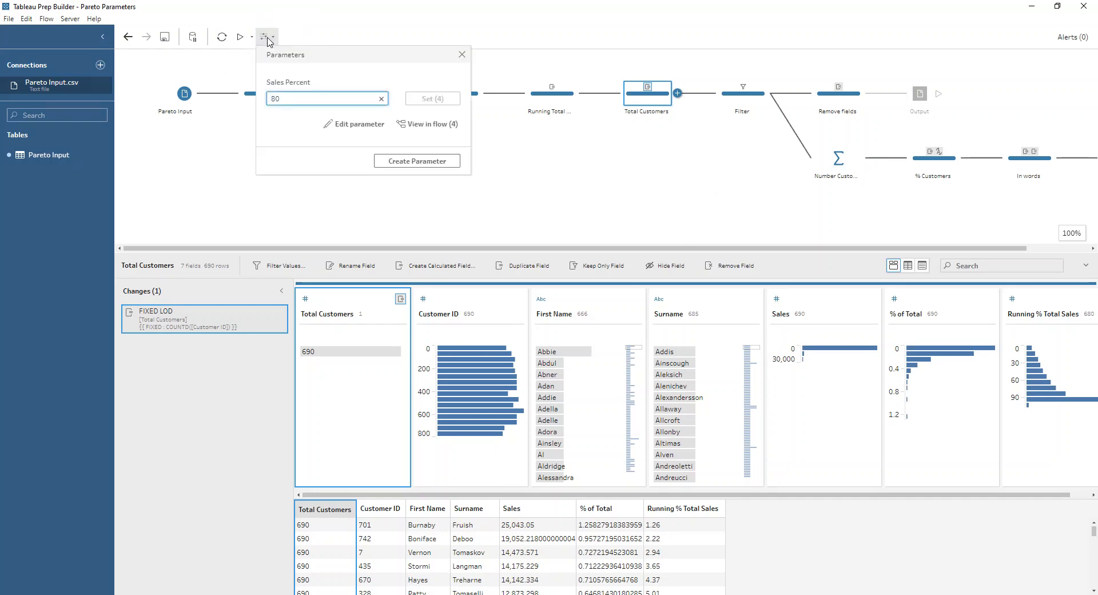
{"action": "left_click", "coordinate": [391, 163]}
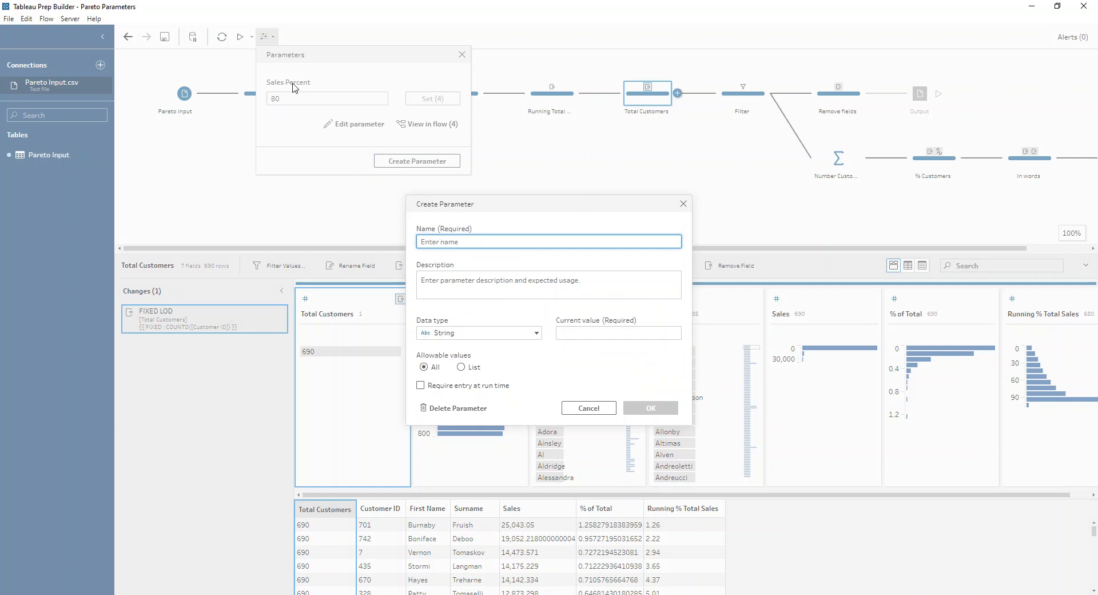
{"action": "left_click", "coordinate": [497, 329]}
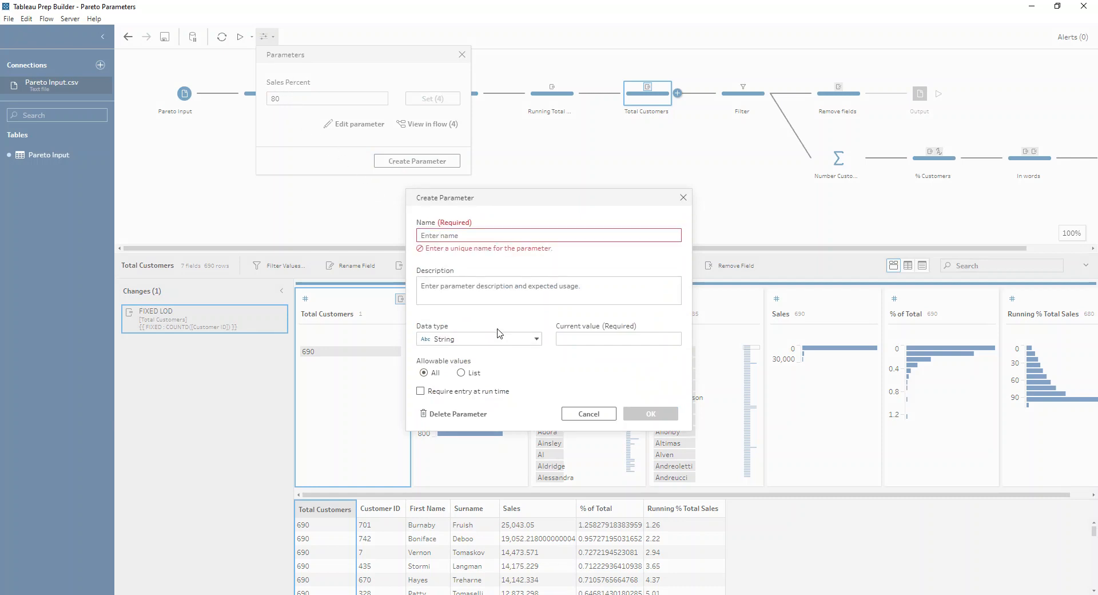
{"action": "left_click", "coordinate": [502, 340]}
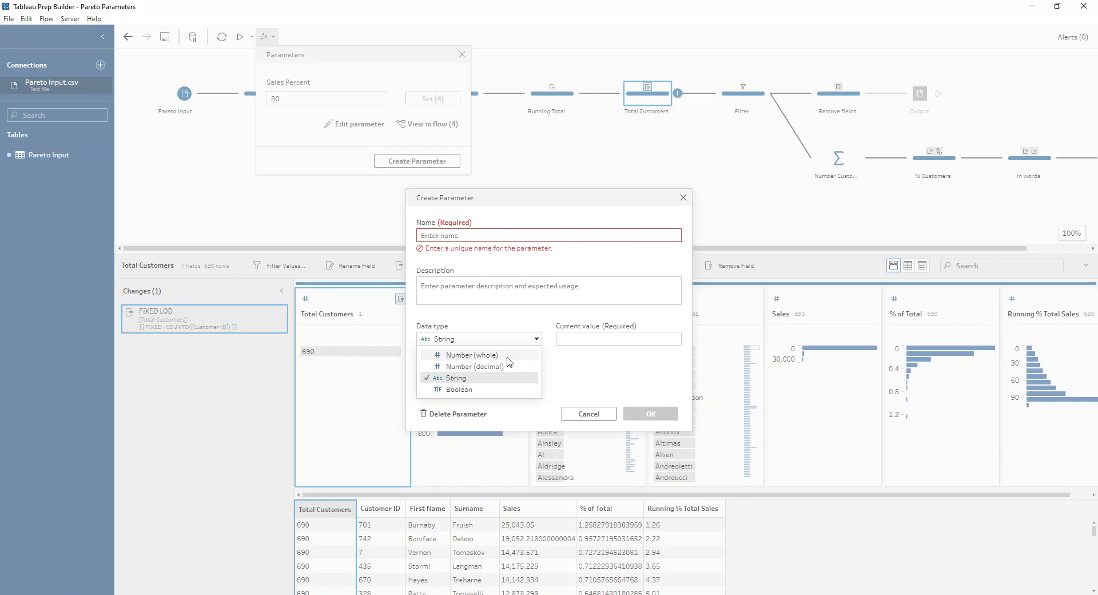
{"action": "left_click", "coordinate": [591, 377]}
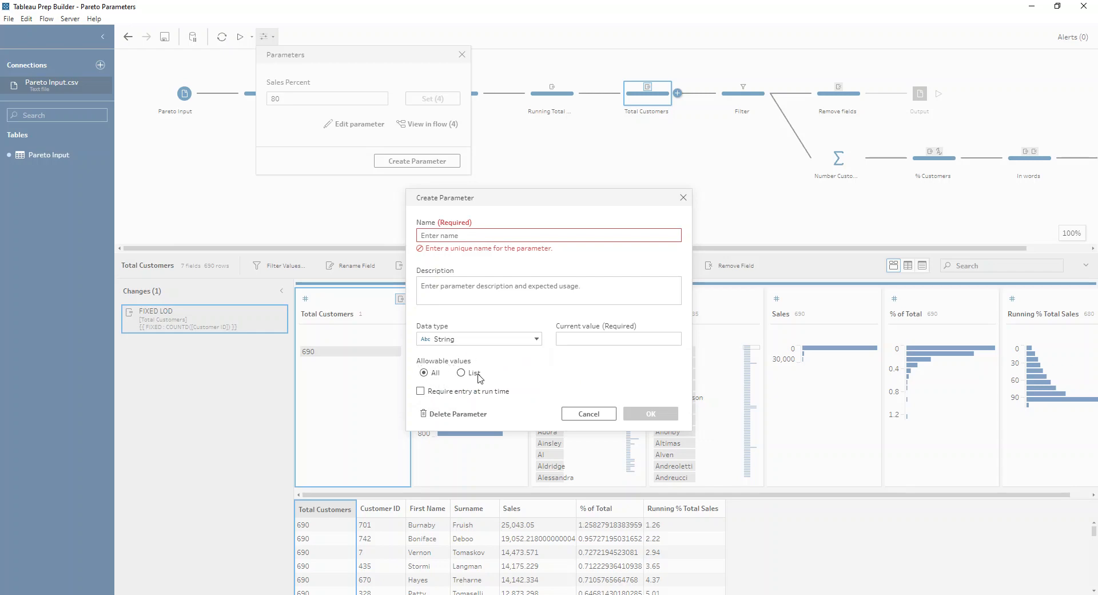
{"action": "left_click", "coordinate": [682, 197]}
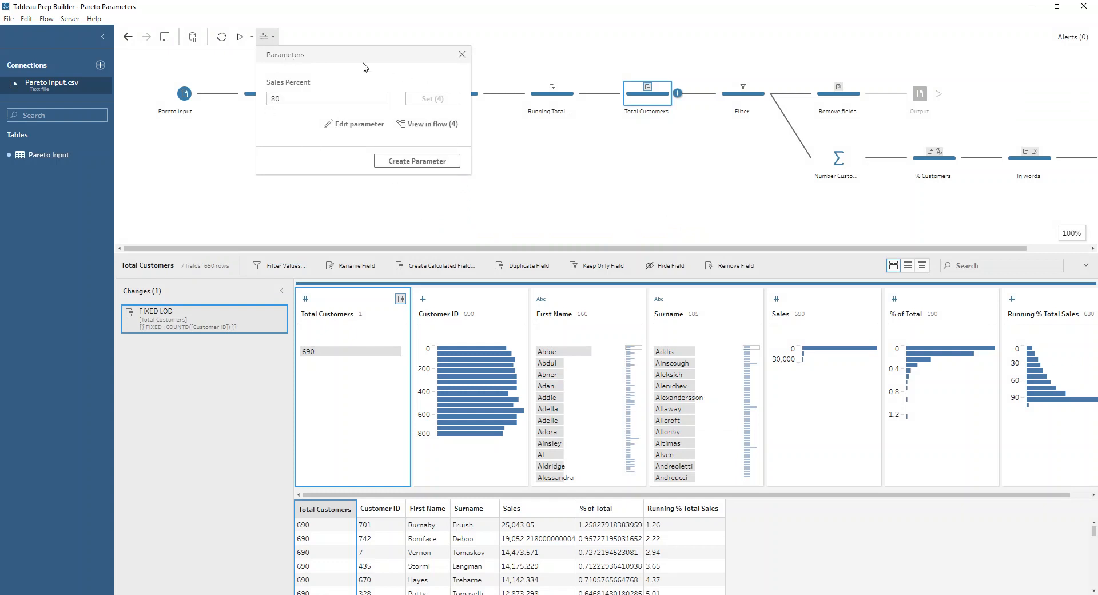
{"action": "left_click", "coordinate": [339, 99]}
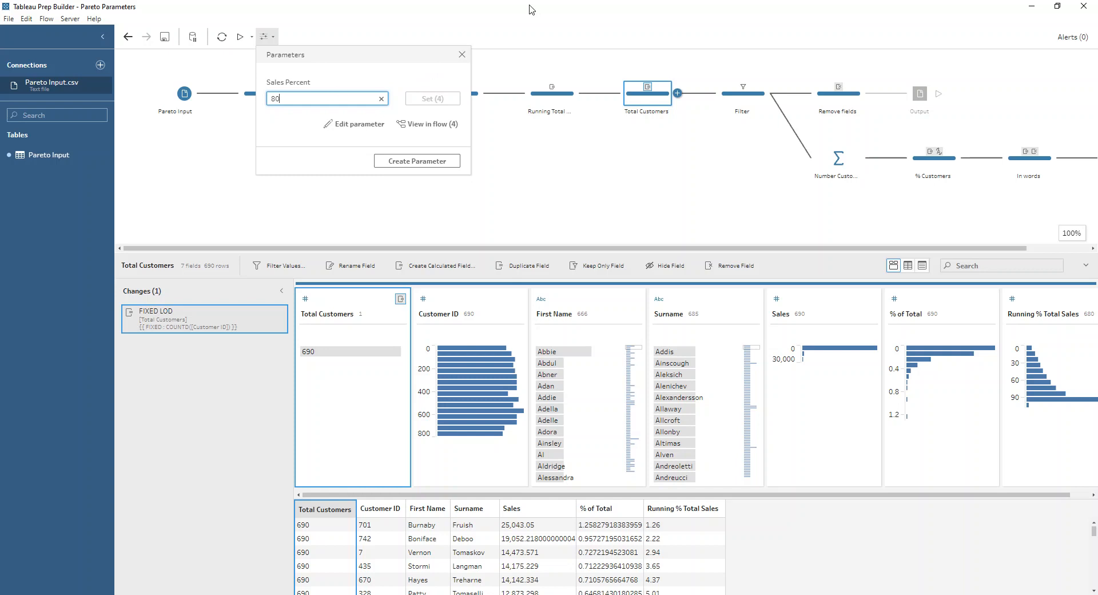
{"action": "left_click", "coordinate": [462, 55]}
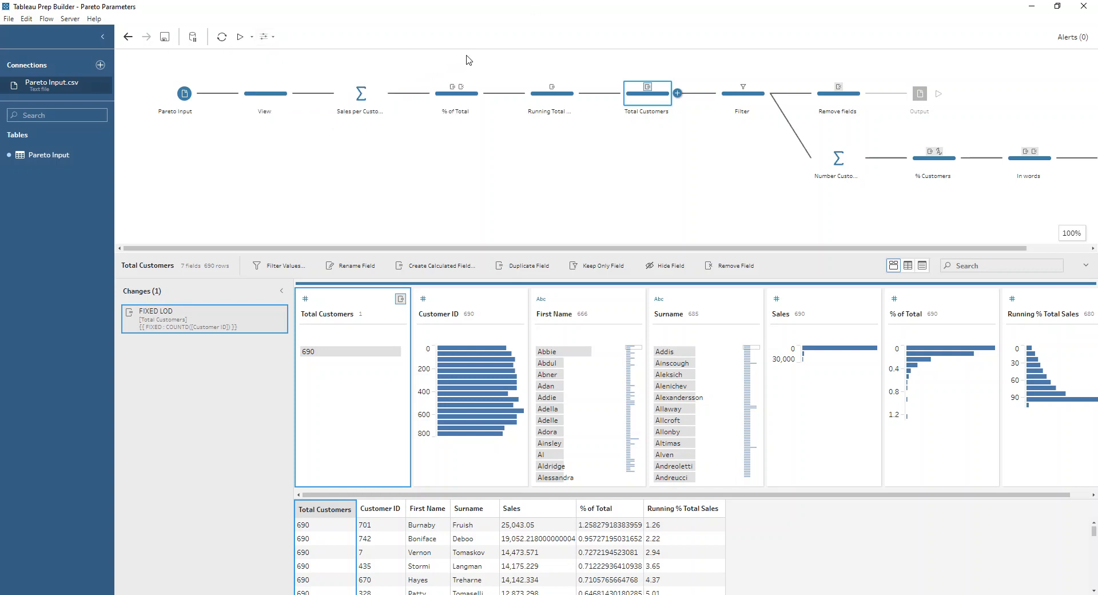
- Inspect the filter calculation that compares Running % Total Sales with the Sales Percent parameter in the Filter step
{"action": "left_click", "coordinate": [744, 106]}
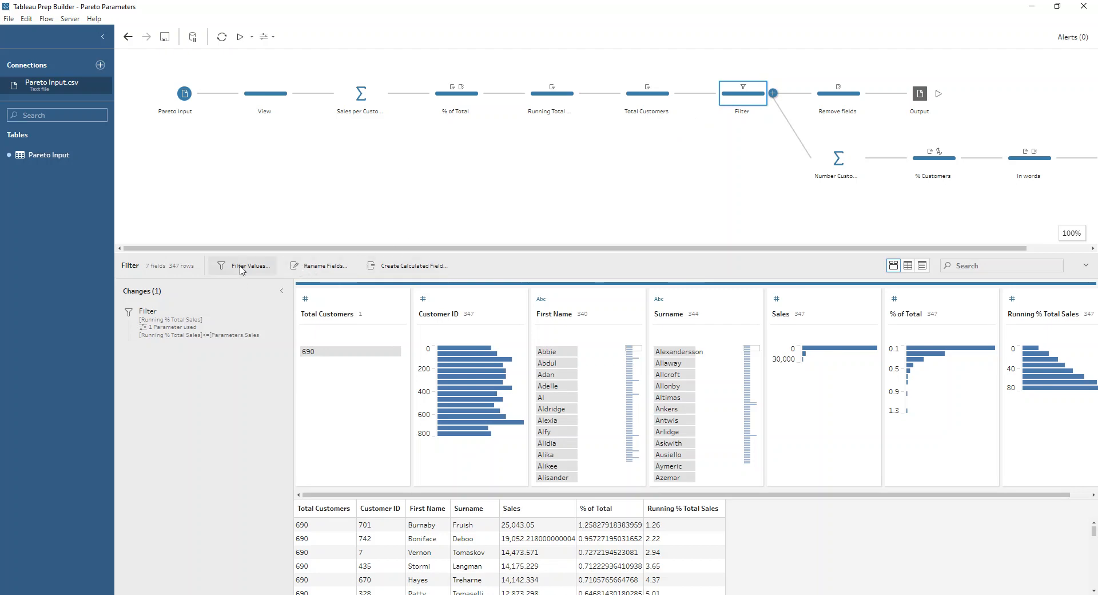
{"action": "mouse_move", "coordinate": [249, 328]}
{"action": "left_click", "coordinate": [268, 312]}
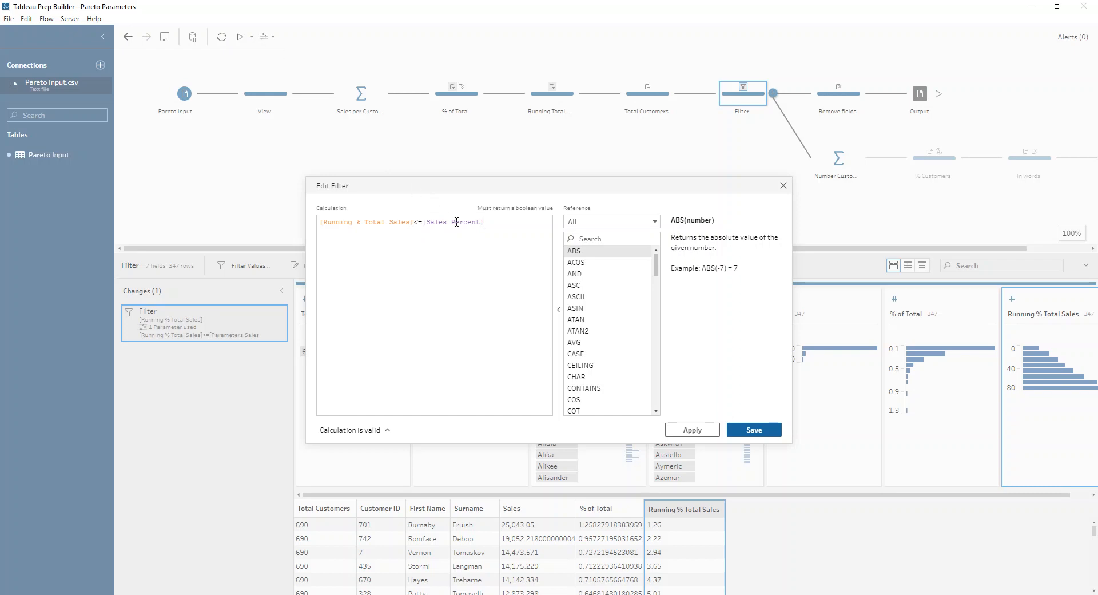
{"action": "left_click", "coordinate": [756, 429]}
- Review the Remove fields step and how the Output step's file name uses the Sales Percent parameter
{"action": "left_click", "coordinate": [824, 106]}
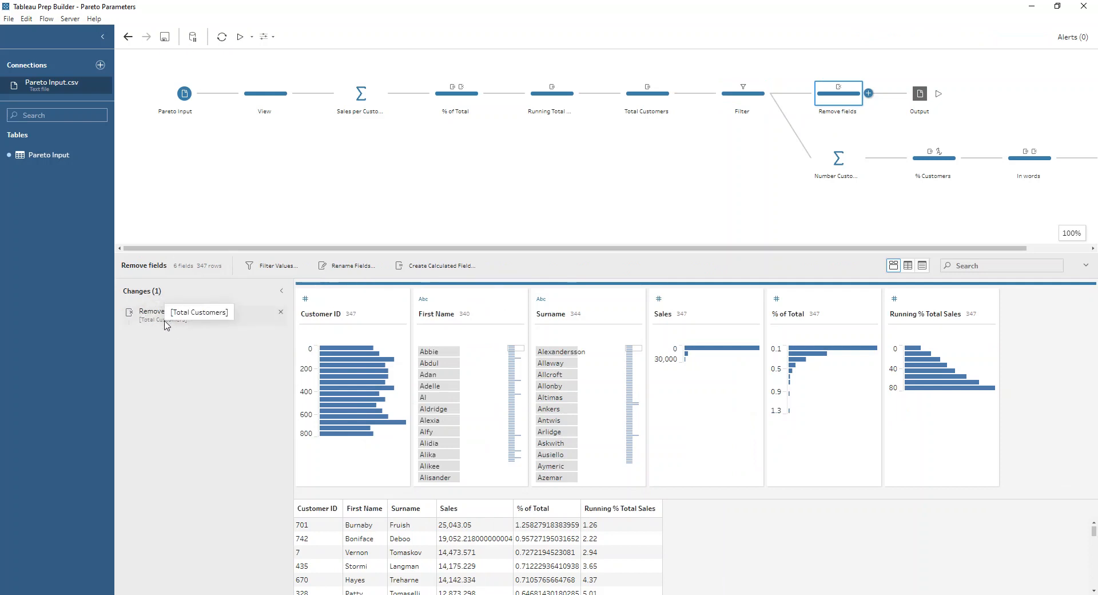
{"action": "left_click", "coordinate": [917, 94]}
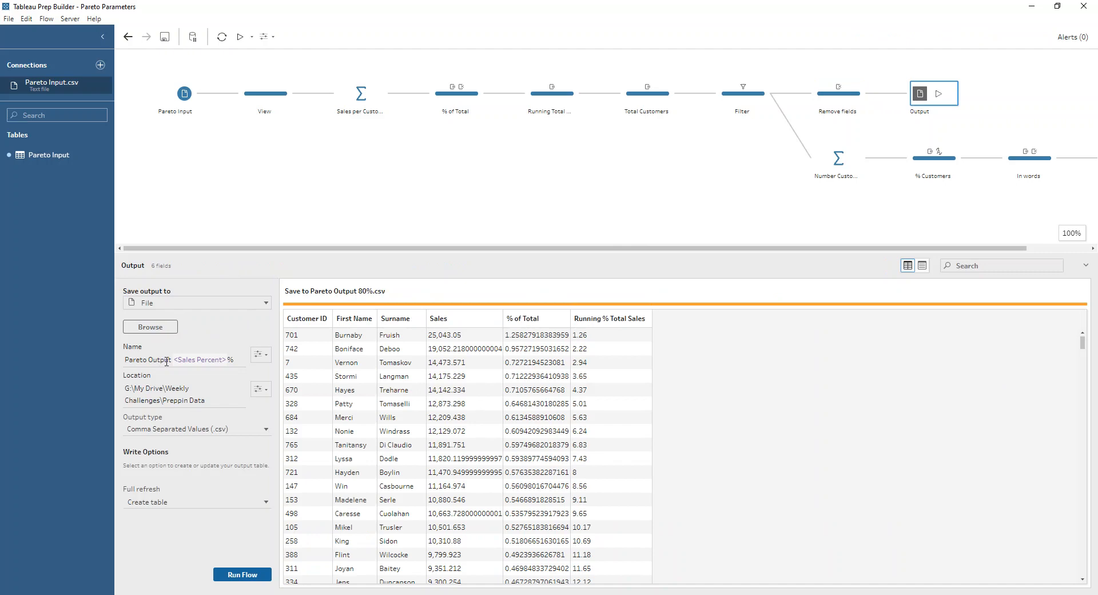
{"action": "left_click", "coordinate": [260, 354]}
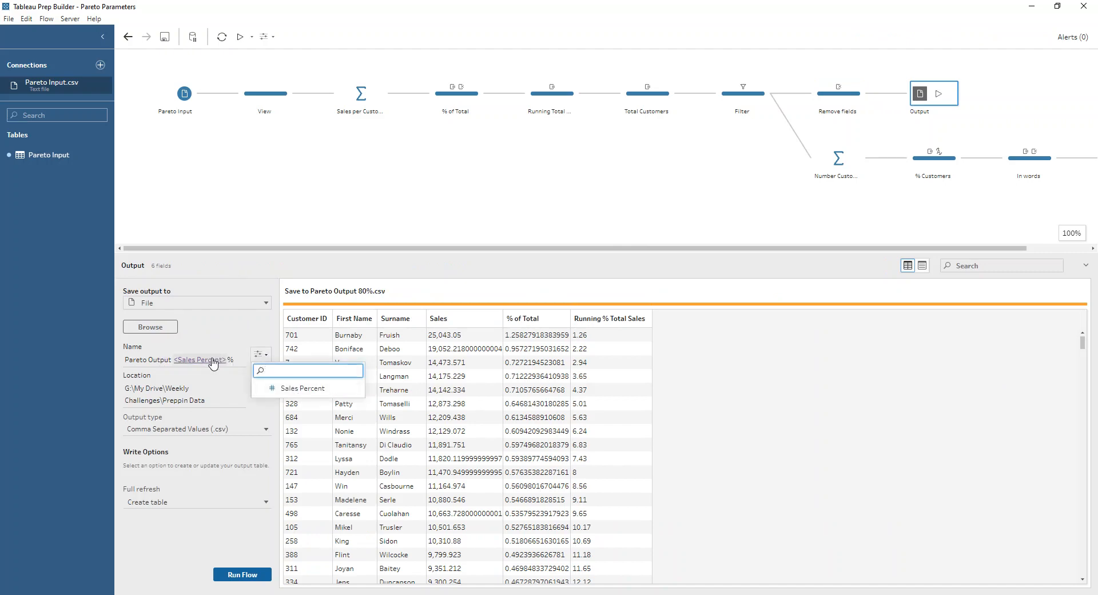
{"action": "left_click", "coordinate": [243, 361]}
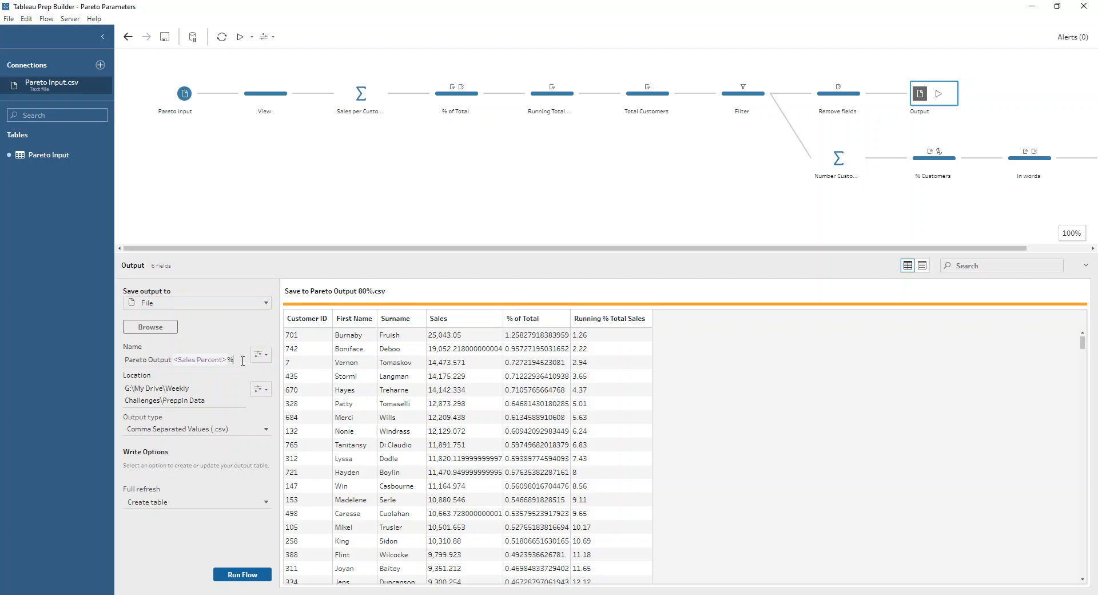
- Review the Number Customers aggregation and the % Total Customers formula in the % Customers step
{"action": "left_click", "coordinate": [845, 161]}
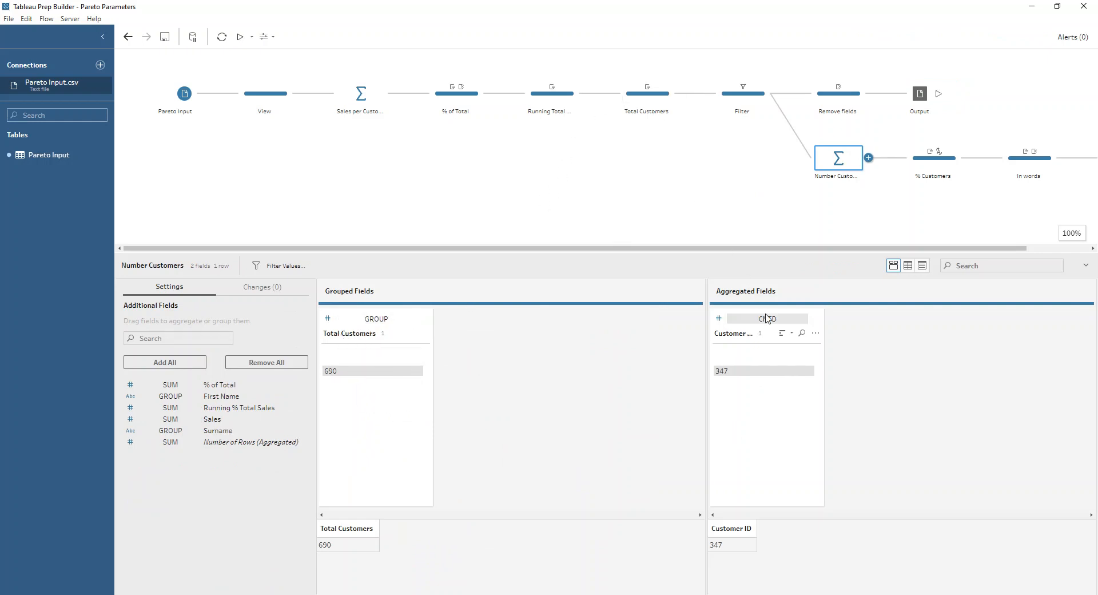
{"action": "left_click", "coordinate": [936, 159]}
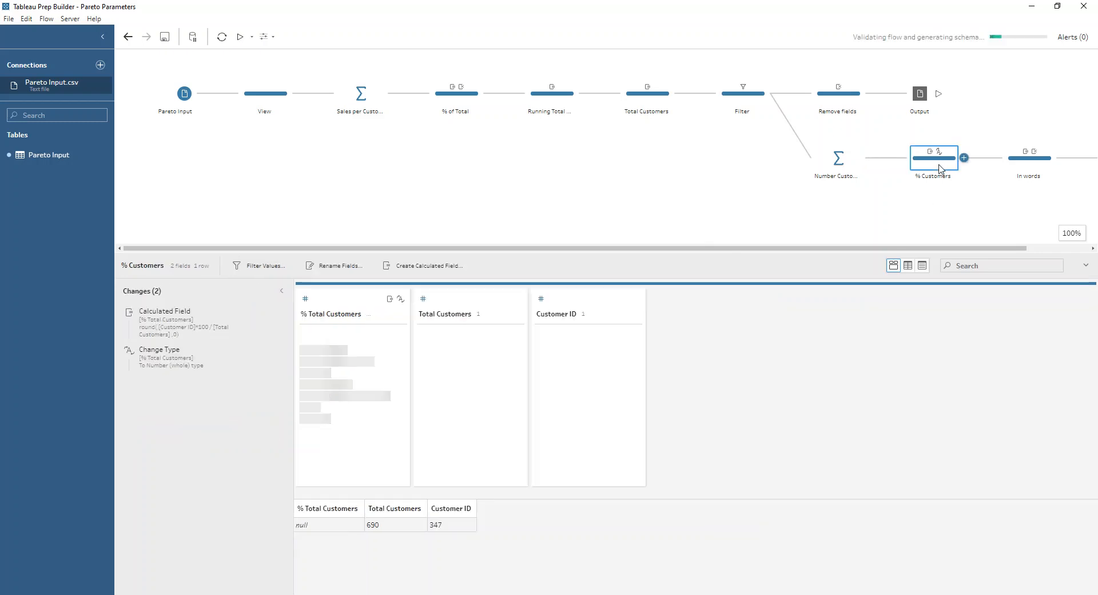
{"action": "left_click", "coordinate": [267, 312]}
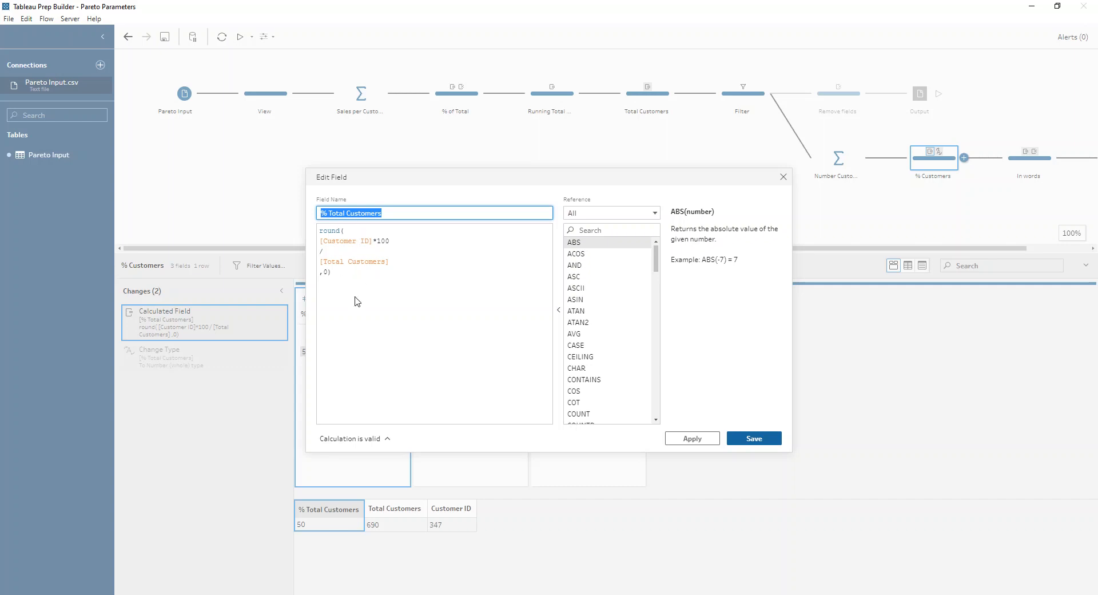
{"action": "left_click", "coordinate": [782, 177]}
- Review the Outcome calculated field's formula and the Remove Fields change in the In words step
{"action": "left_click", "coordinate": [1029, 156]}
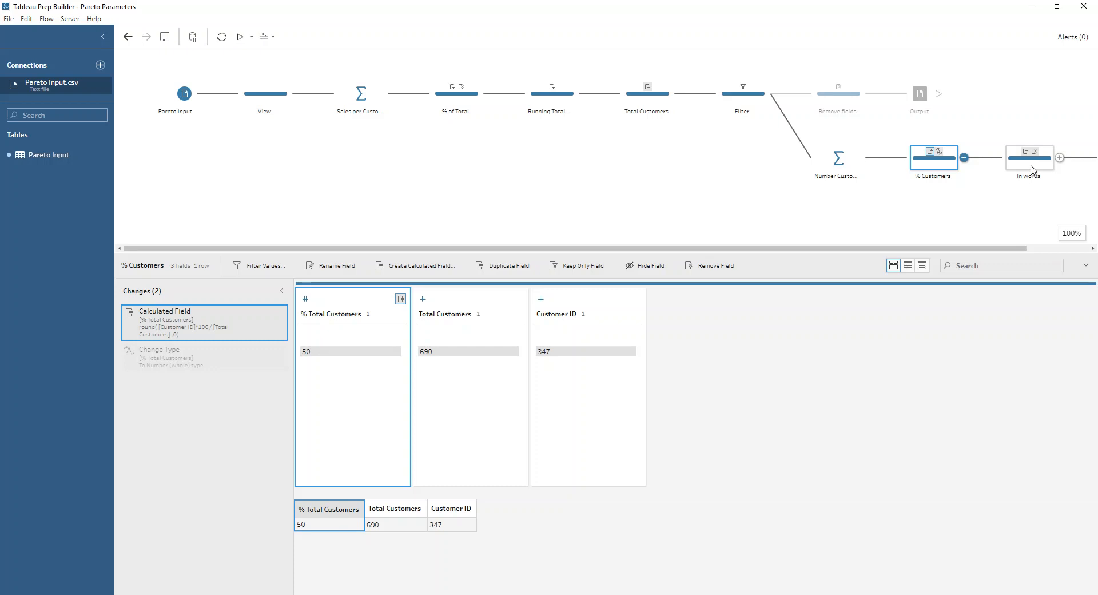
{"action": "left_click", "coordinate": [271, 319]}
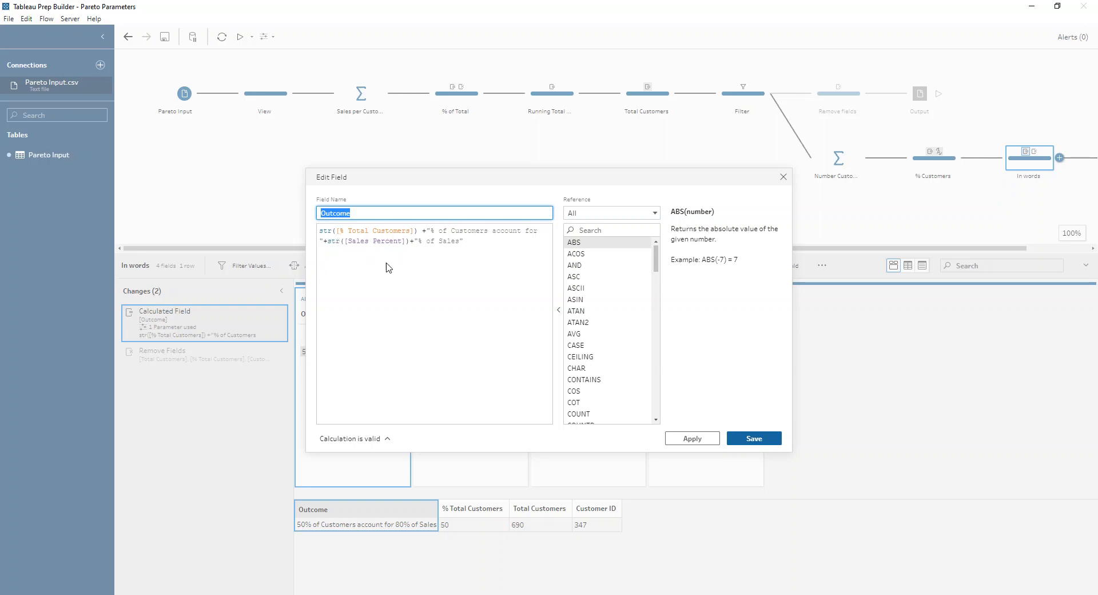
{"action": "left_click", "coordinate": [783, 177]}
{"action": "left_click", "coordinate": [177, 359]}
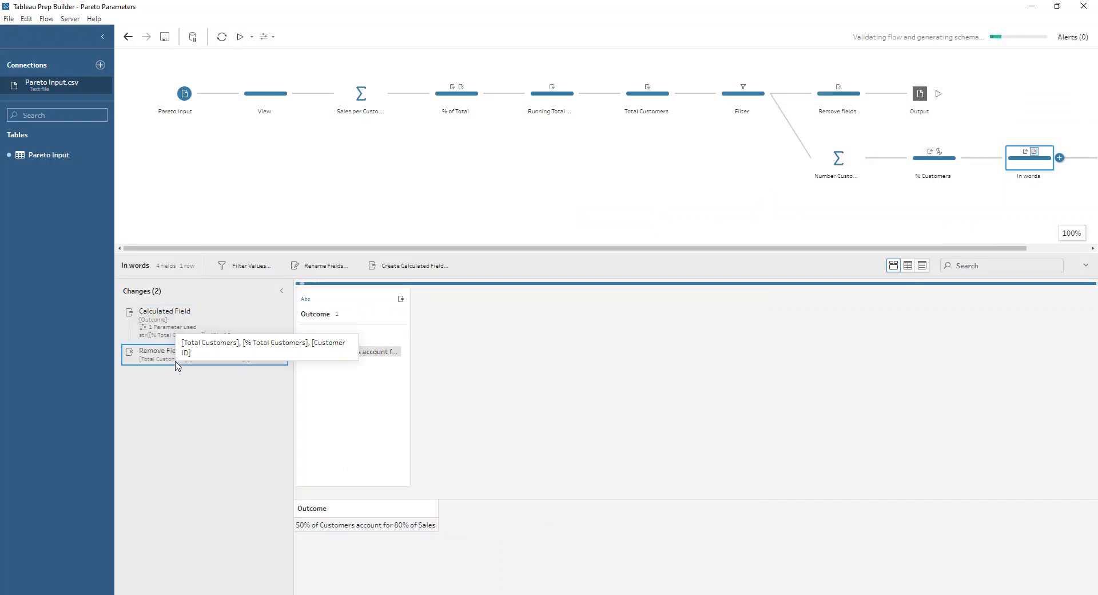
{"action": "left_click", "coordinate": [434, 508]}
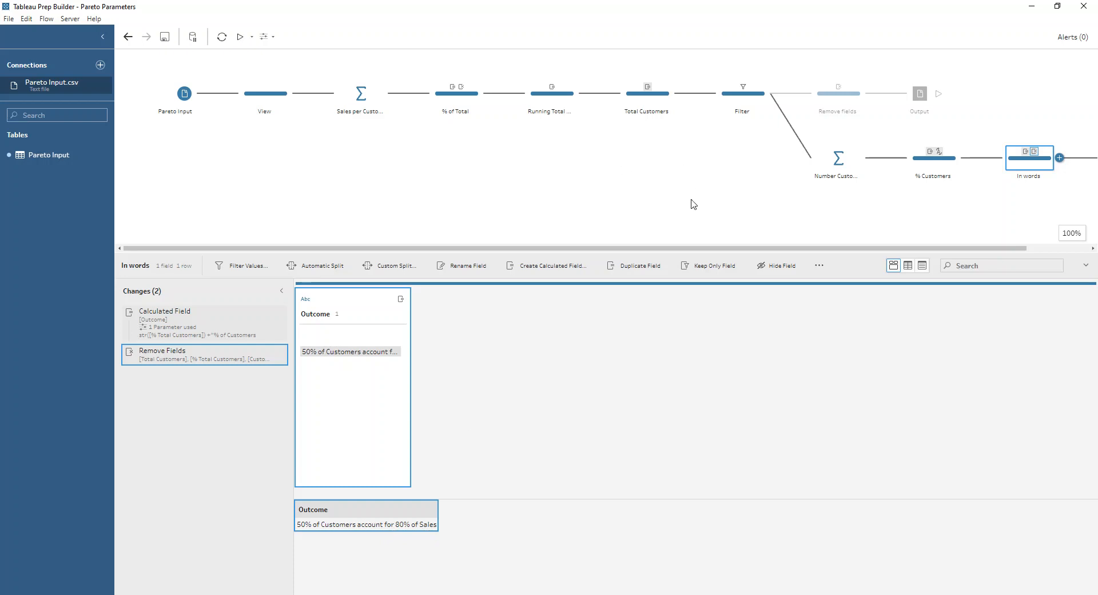
- Show the Output 2 step's settings and run the whole flow with Sales Percent at 80
{"action": "left_click_drag", "start_coordinate": [718, 248], "coordinate": [801, 248]}
{"action": "left_click", "coordinate": [1038, 166]}
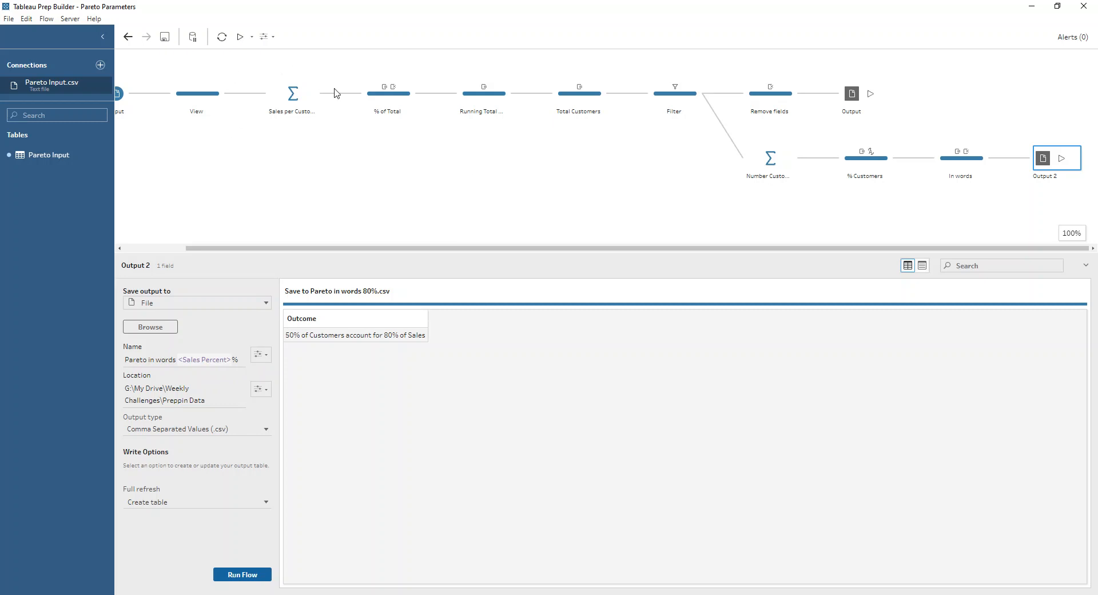
{"action": "left_click", "coordinate": [245, 39]}
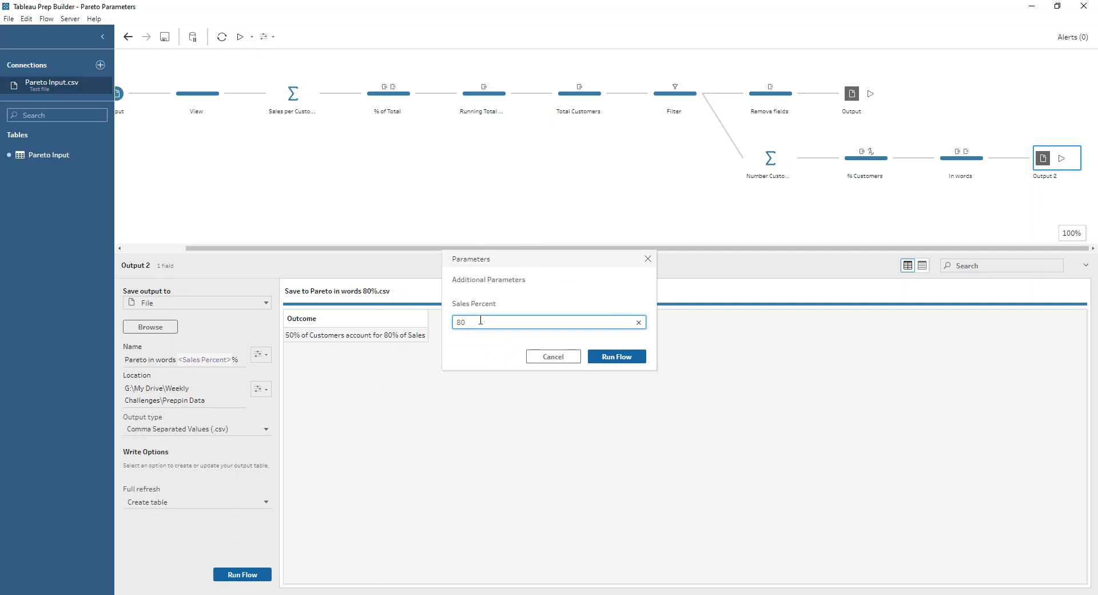
{"action": "left_click", "coordinate": [618, 357]}
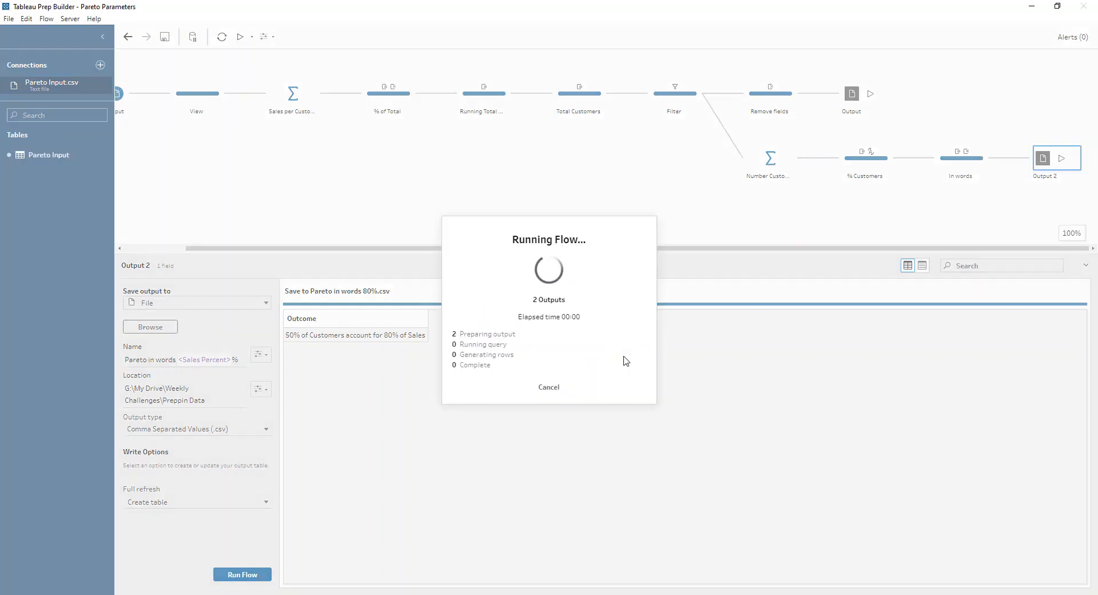
{"action": "left_click", "coordinate": [711, 357]}
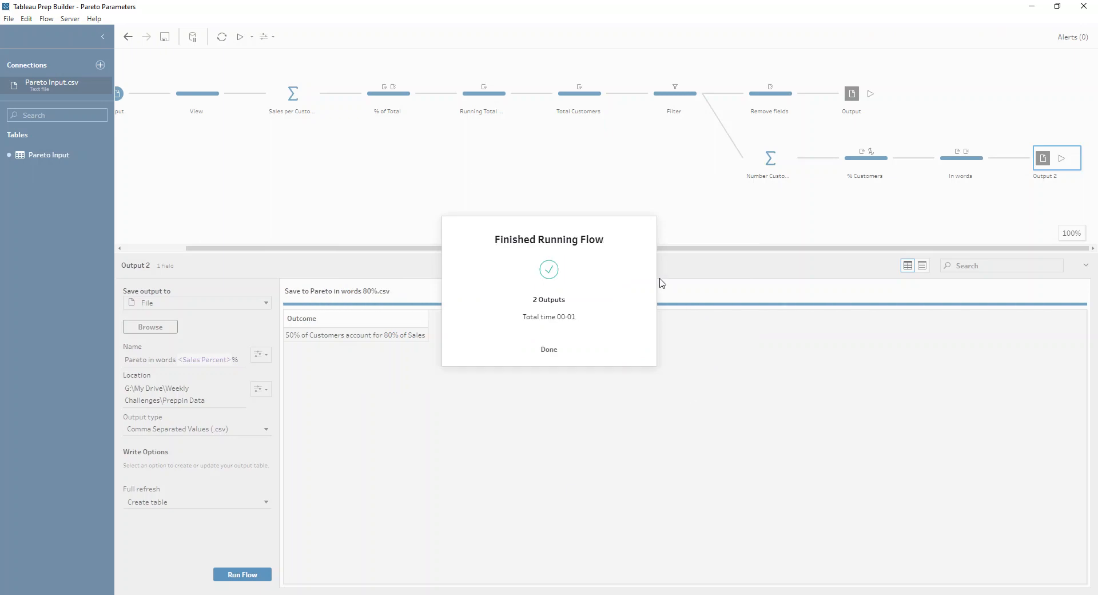
{"action": "left_click", "coordinate": [550, 348]}
- Set the Sales Percent parameter to 75 and apply it throughout the flow
{"action": "left_click", "coordinate": [265, 36]}
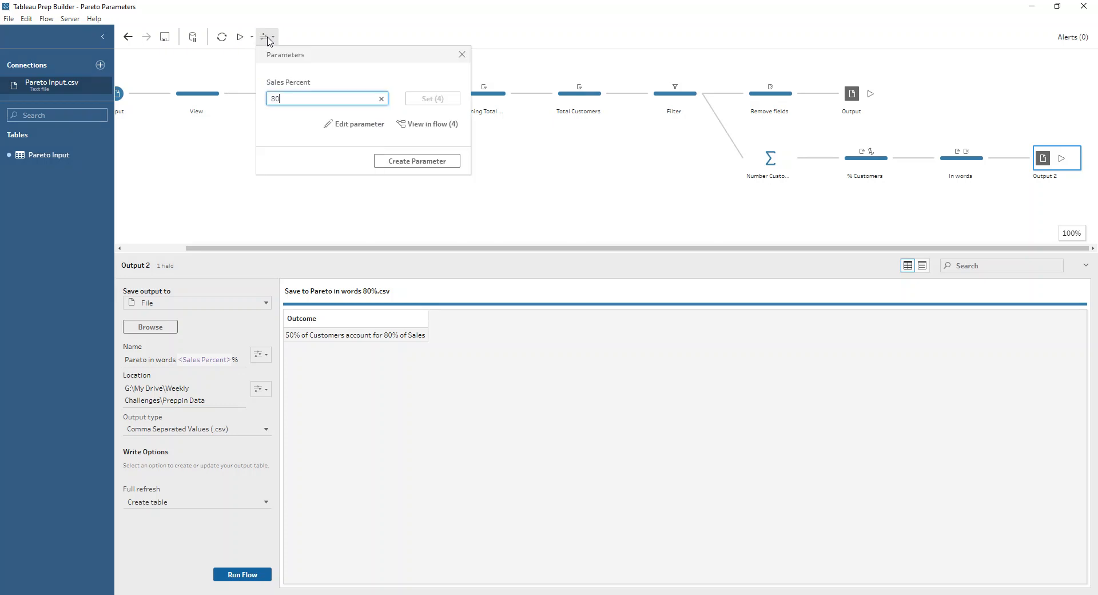
{"action": "left_click_drag", "start_coordinate": [280, 100], "coordinate": [248, 105]}
{"action": "type", "text": "75"}
{"action": "left_click", "coordinate": [398, 160]}
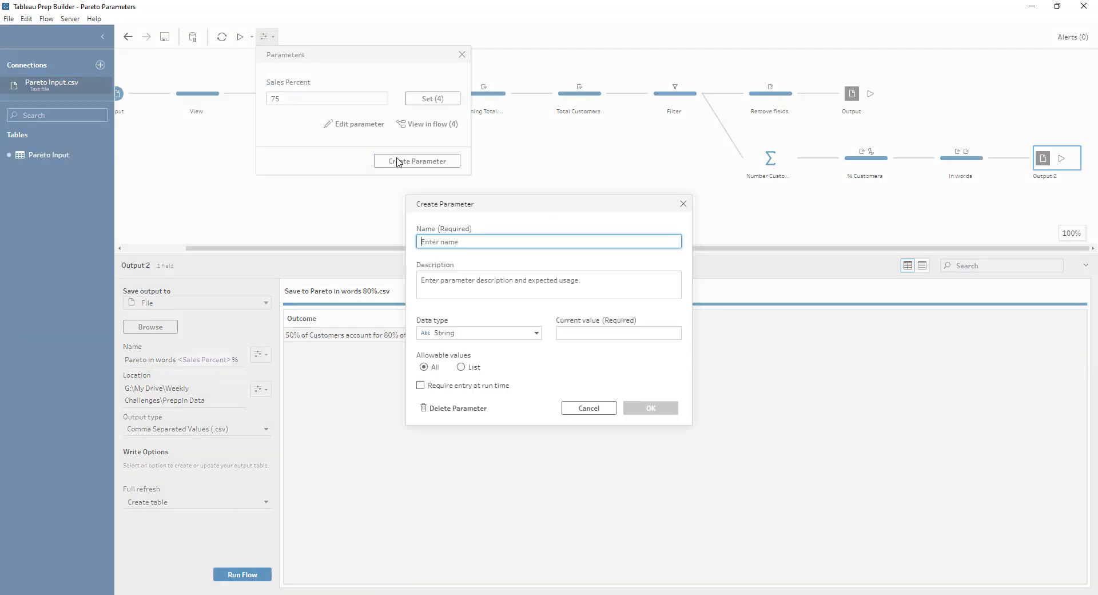
{"action": "left_click", "coordinate": [680, 206]}
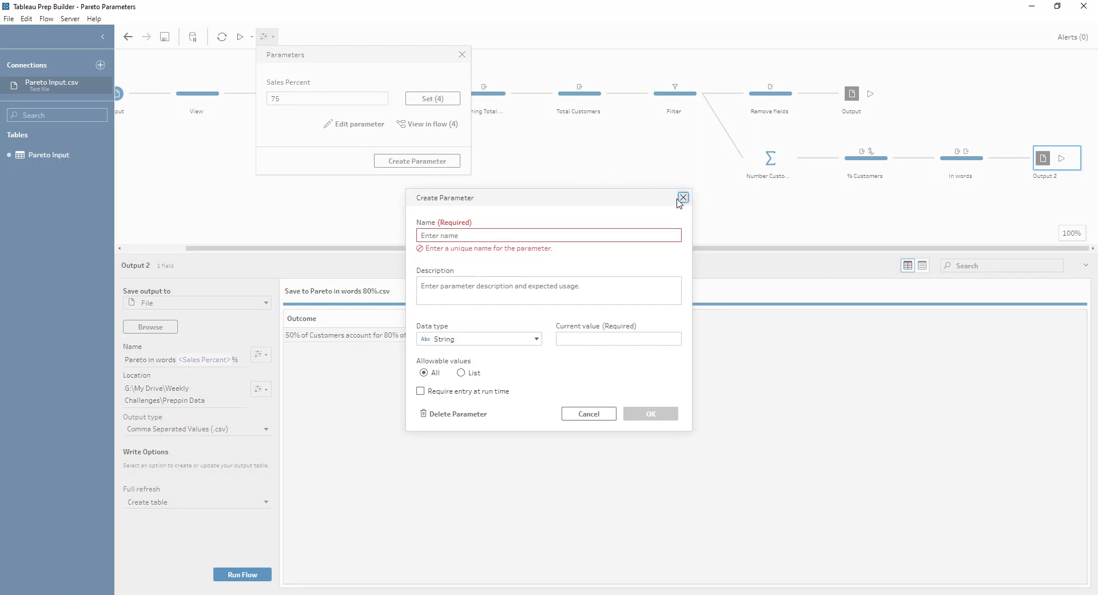
{"action": "left_click", "coordinate": [683, 197]}
{"action": "left_click", "coordinate": [424, 100]}
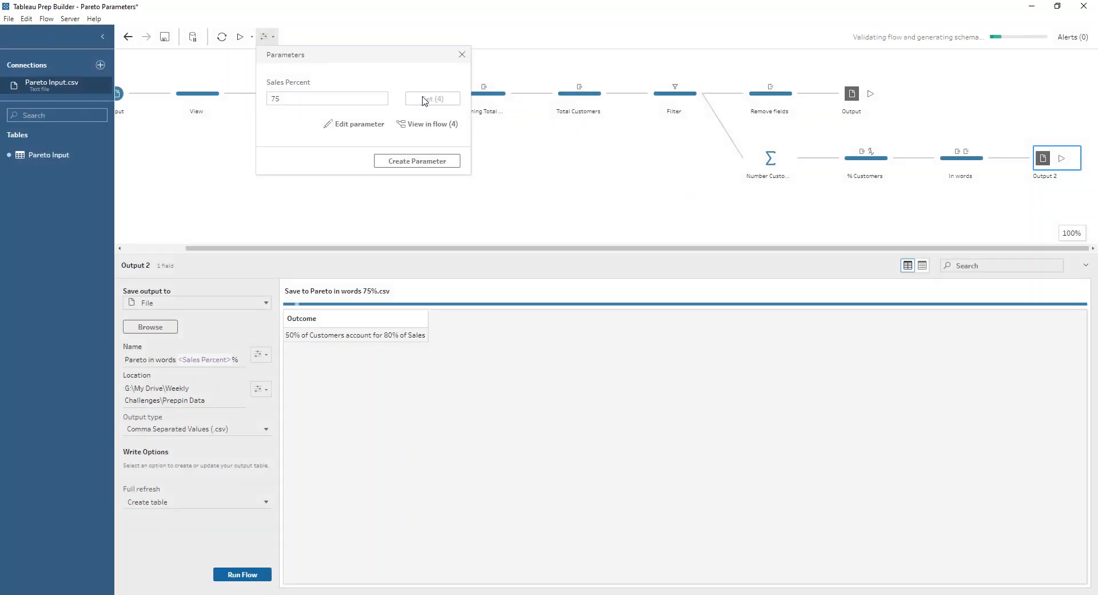